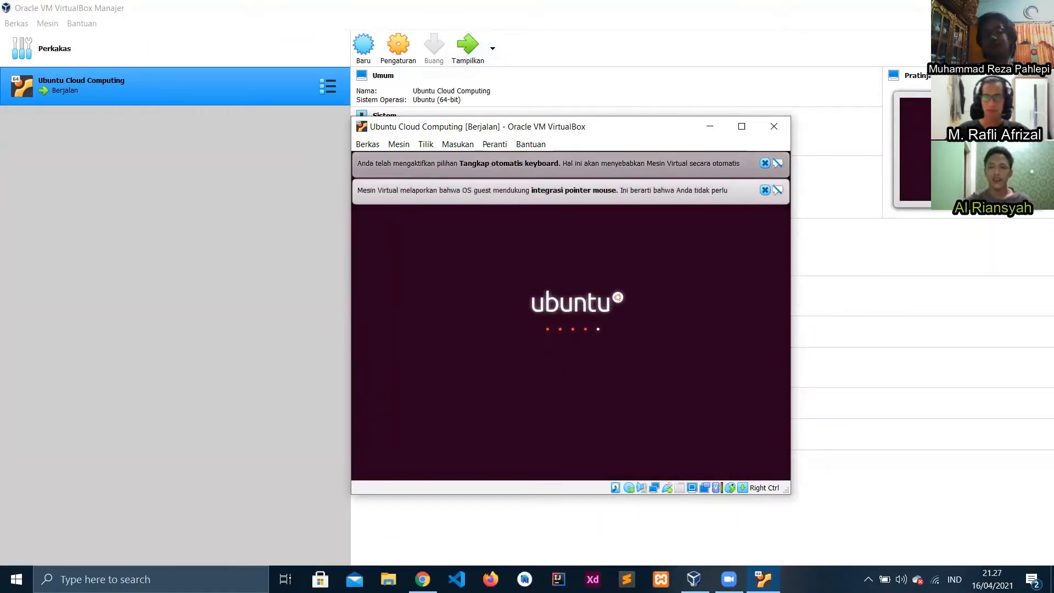
Dismiss the 'Tangkap otomatis keyboard' notice on the running Ubuntu Cloud Computing VM
left_click(765, 163)
Close the mouse-integration notice and choose Install Ubuntu with English kept
left_click(764, 162)
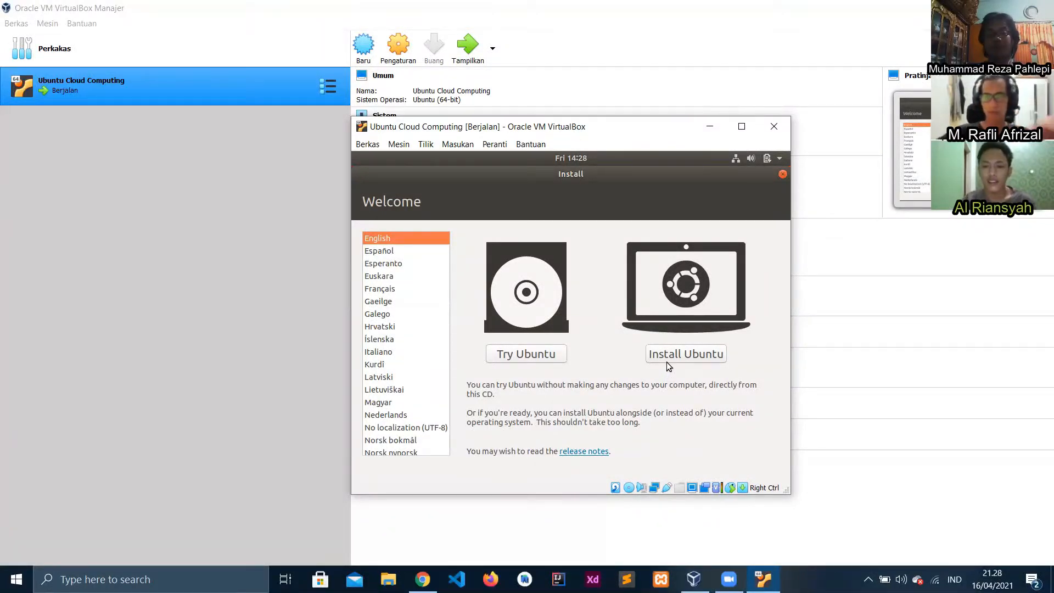
left_click(666, 361)
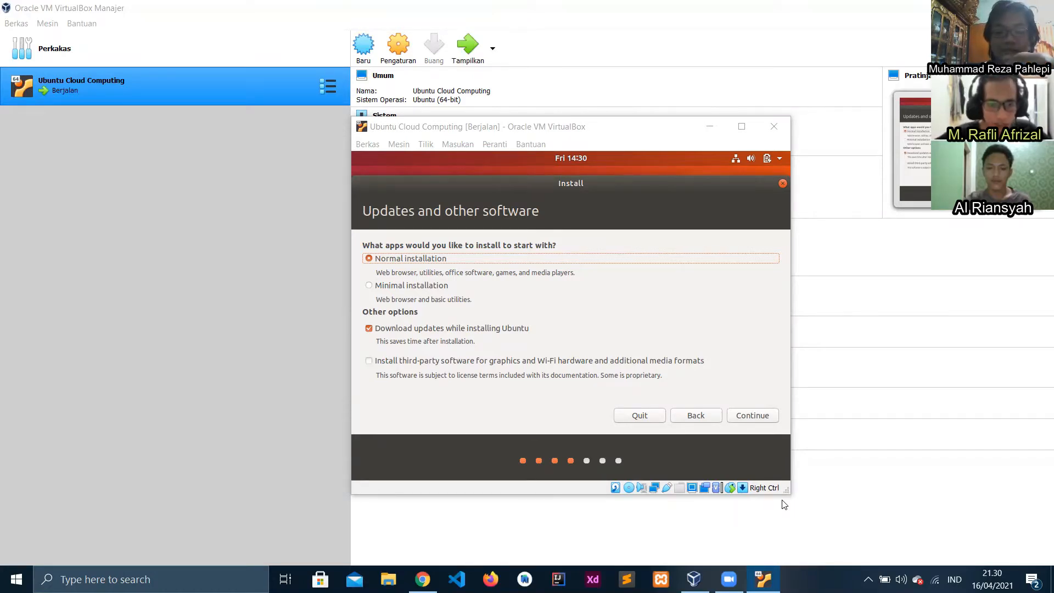
Keep Normal installation with 'Download updates while installing Ubuntu' and continue
left_click(760, 416)
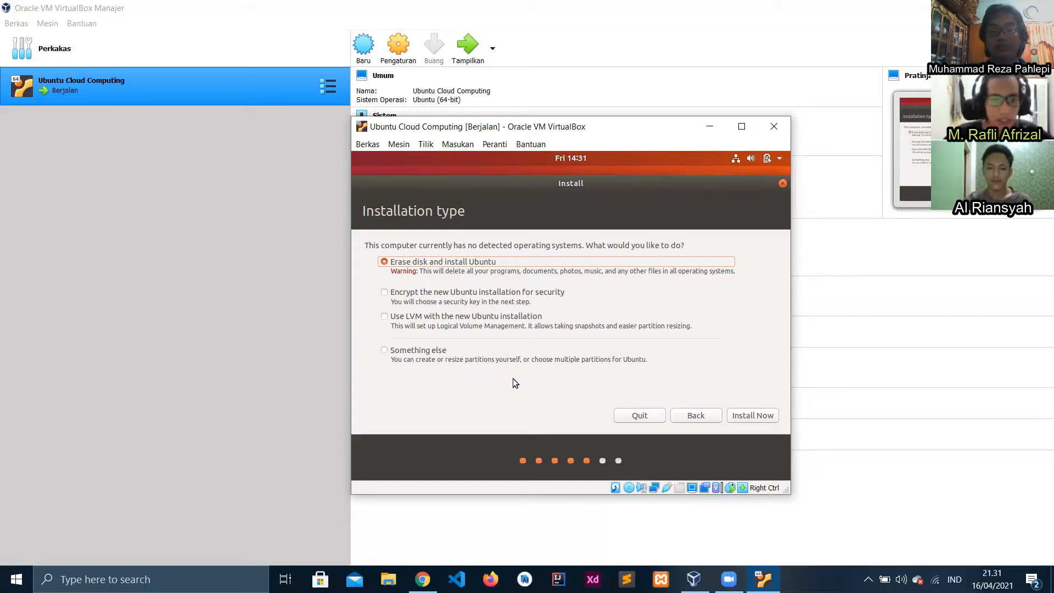
Choose 'Something else' as the installation type and proceed to the partition editor
left_click(387, 351)
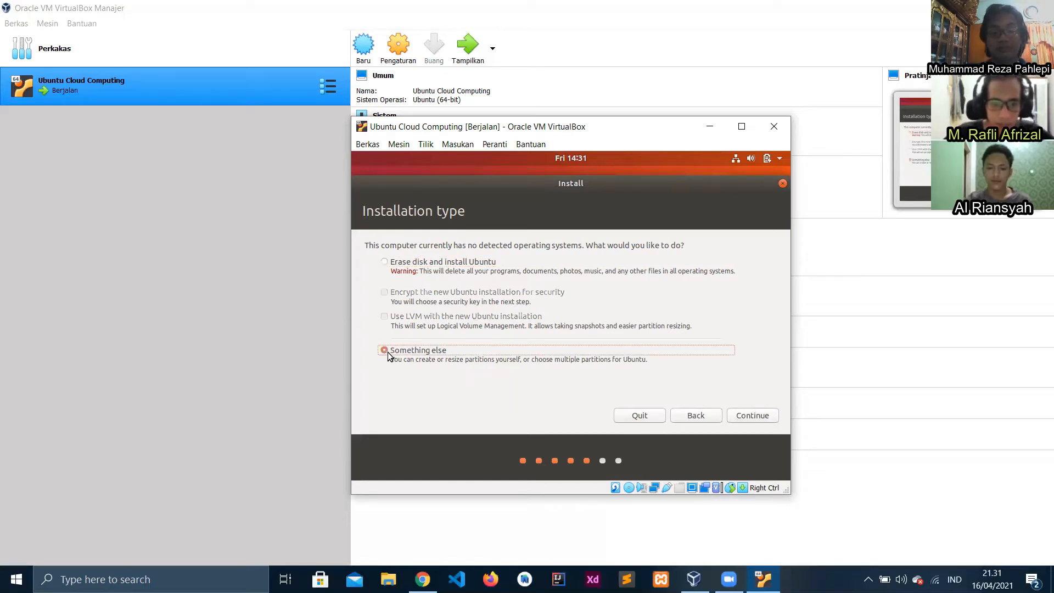
left_click(750, 416)
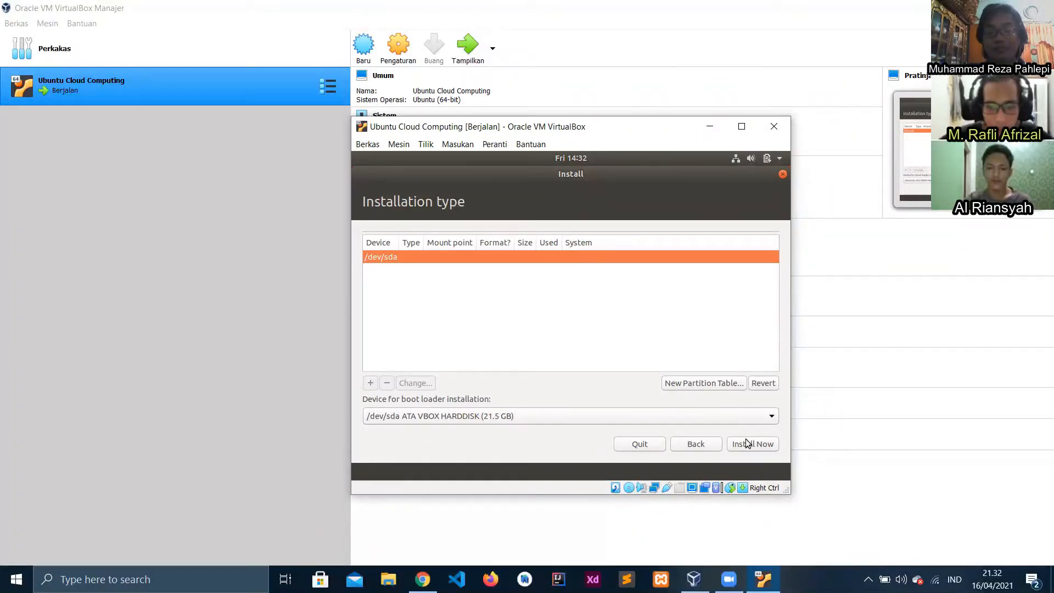
Create a new empty partition table on /dev/sda, leaving 21474 MB free
left_click(710, 383)
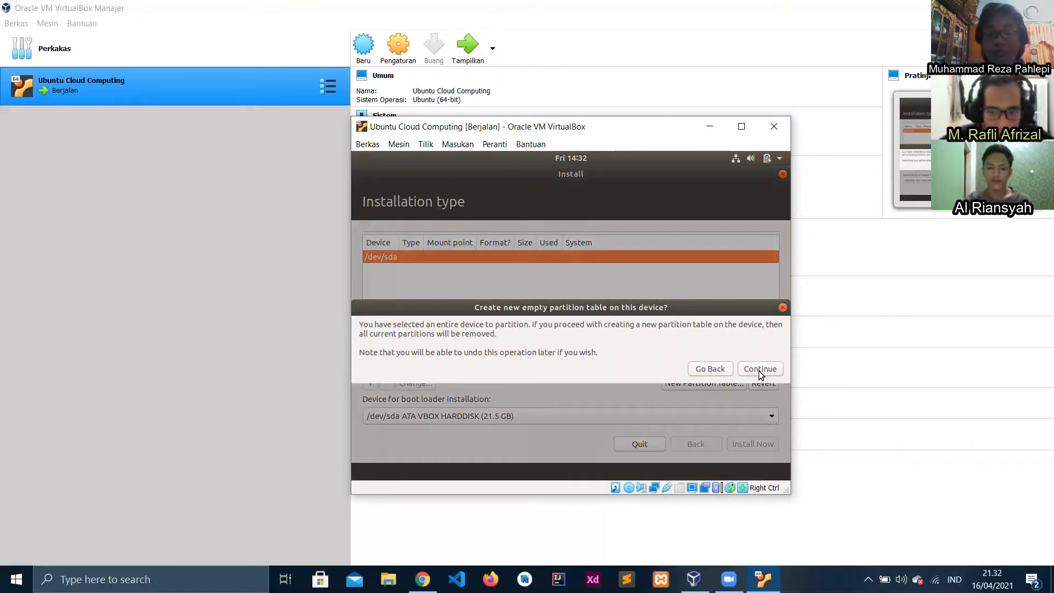
left_click(760, 369)
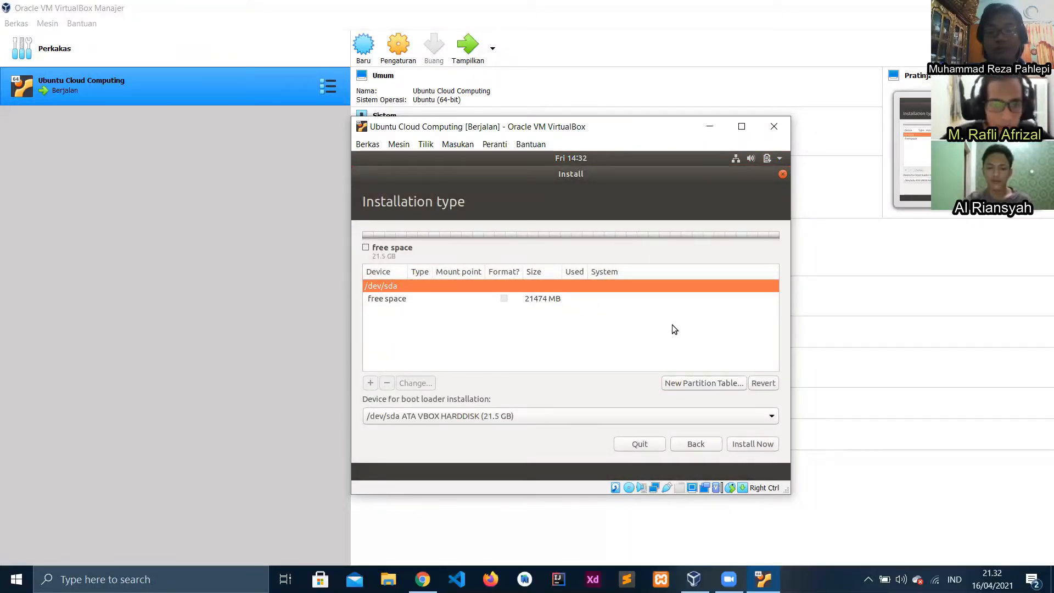
Add a partition on the 21474 MB free space and start editing its size
left_click(504, 297)
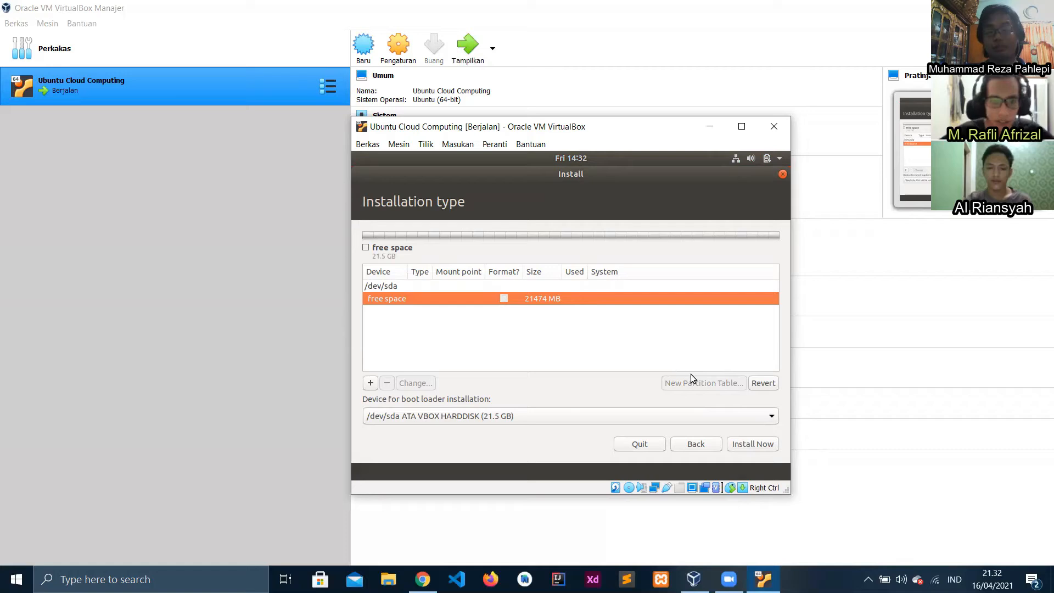
left_click(370, 382)
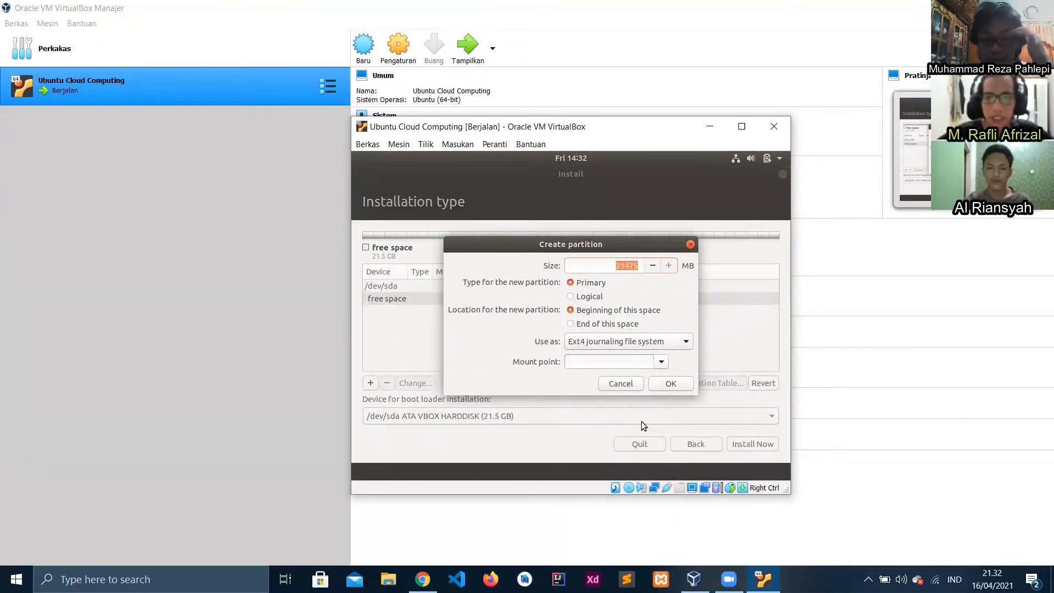
left_click(600, 266)
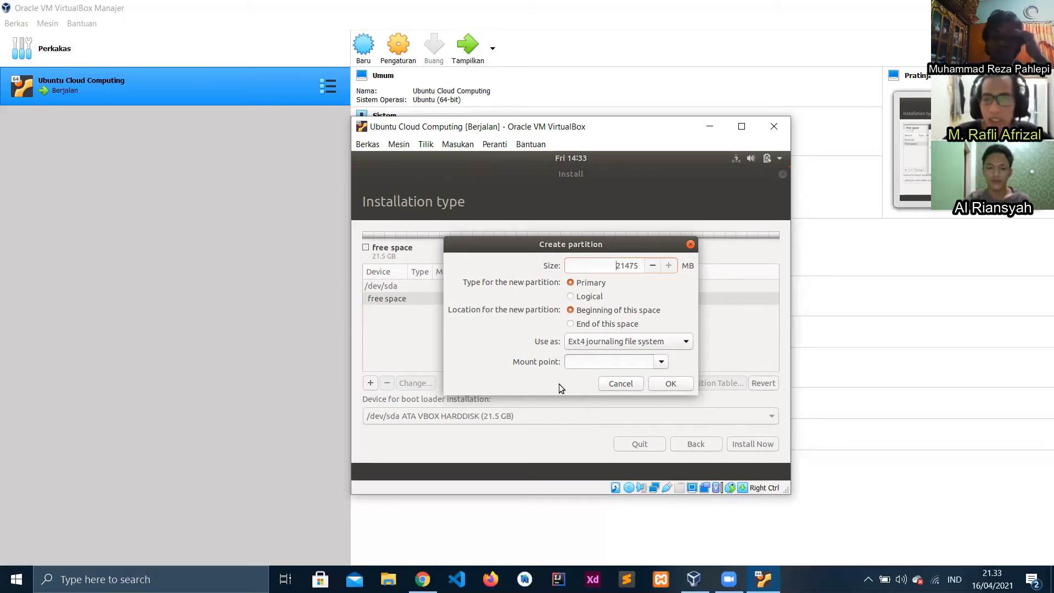
Create the root partition: Ext4, size lowered to 20475 MB, mounted at /
left_click(687, 342)
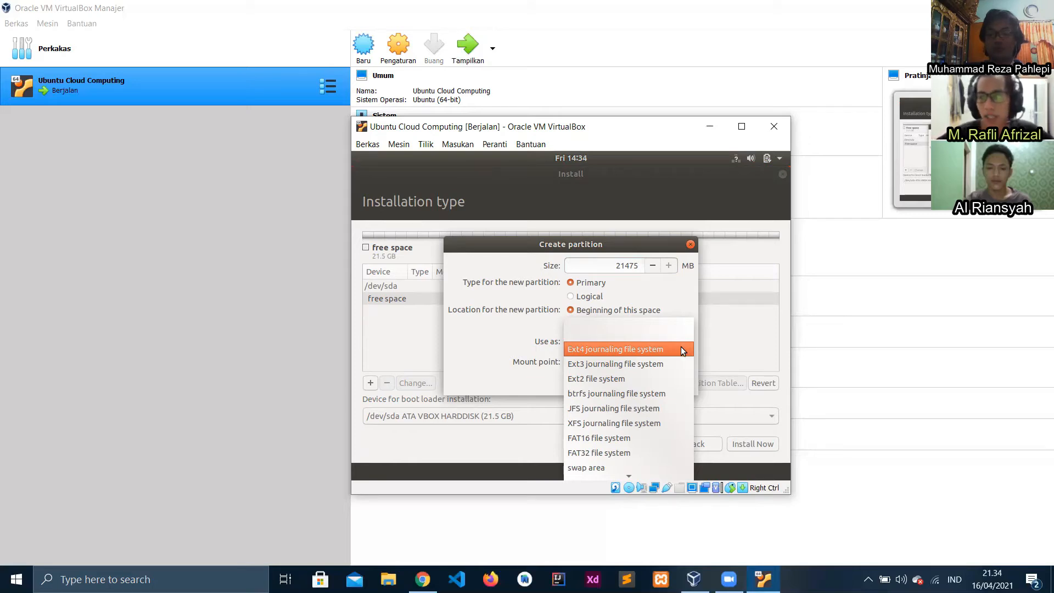
left_click(681, 348)
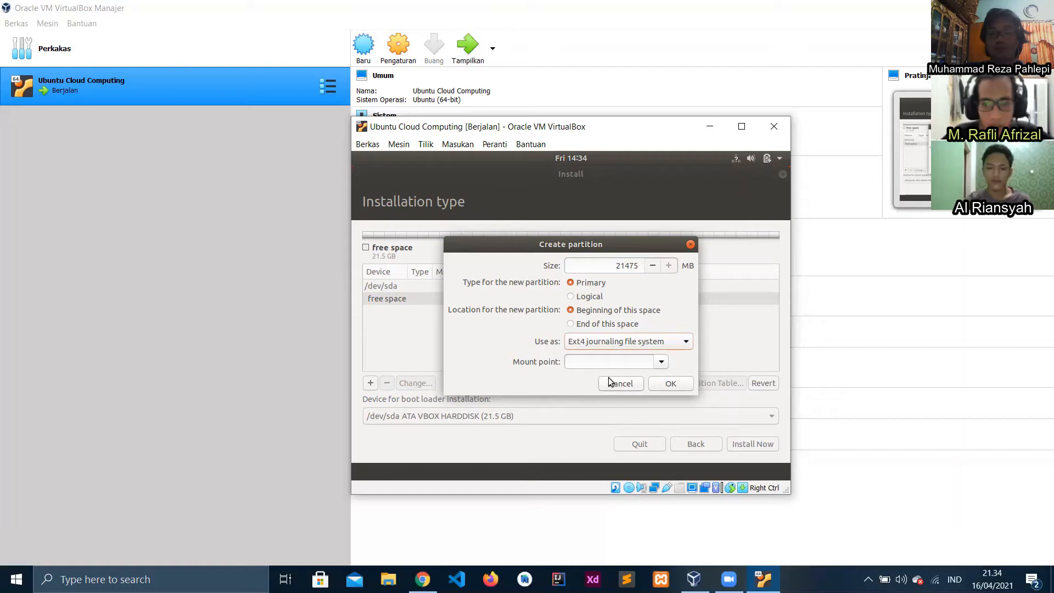
left_click(624, 268)
key("BackSpace")
type("0")
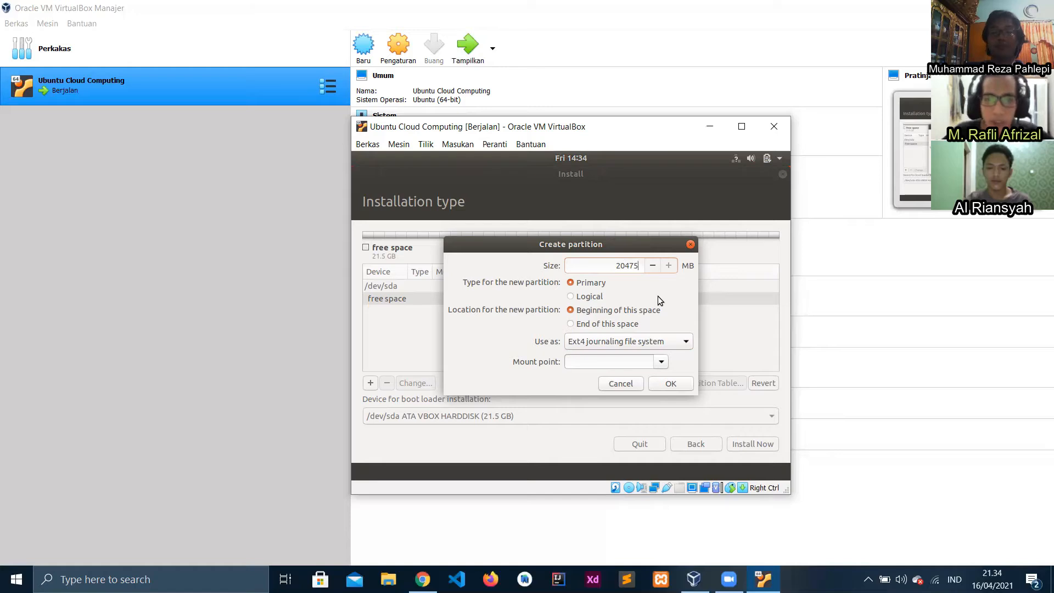
left_click(663, 364)
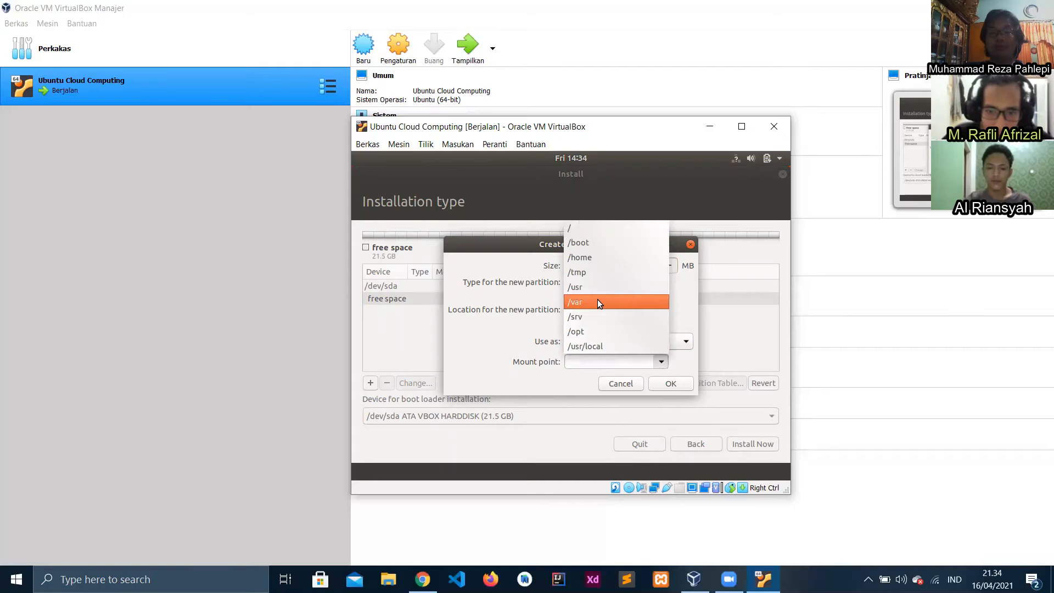
left_click(571, 228)
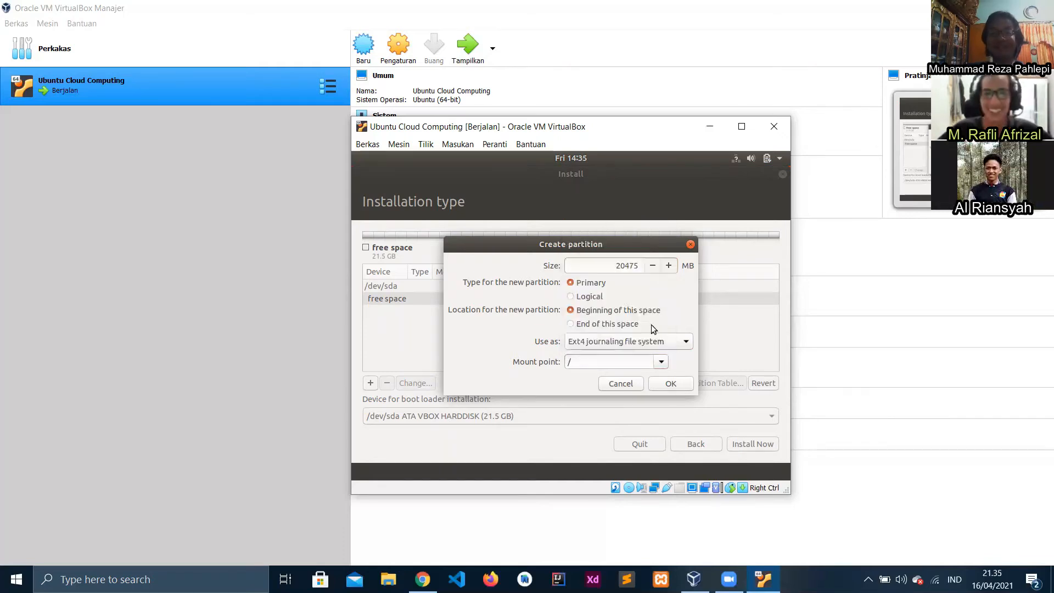
left_click(661, 363)
left_click(686, 386)
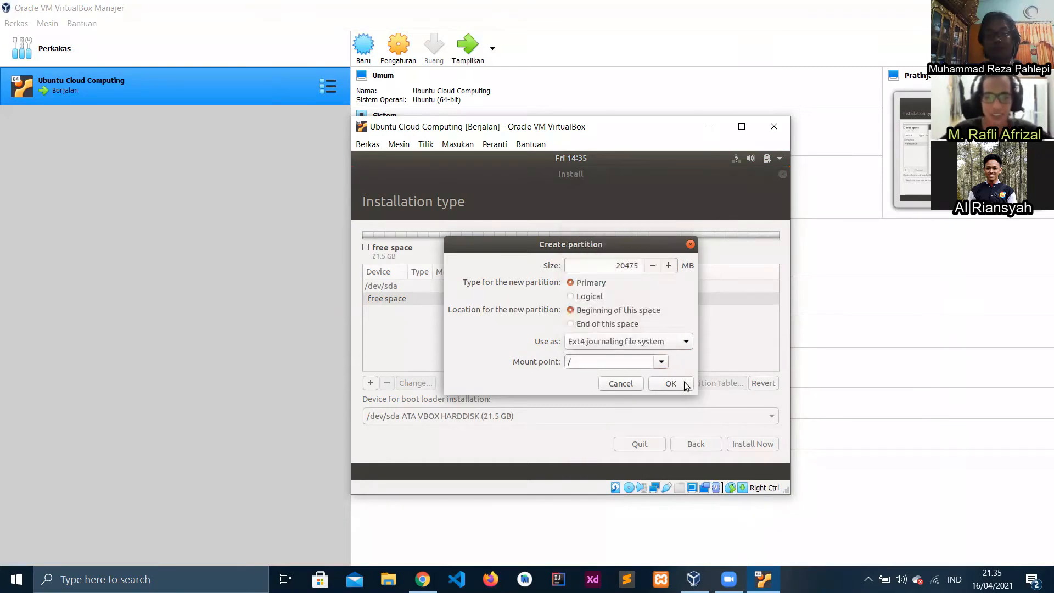
left_click(686, 384)
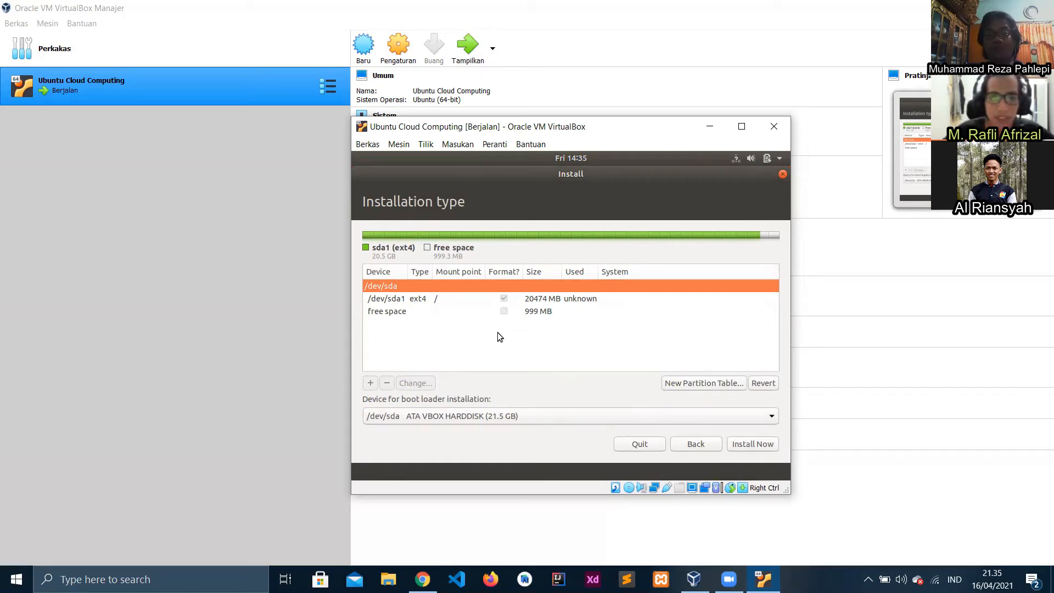
Select the remaining 999 MB free space and add another partition there
left_click(395, 311)
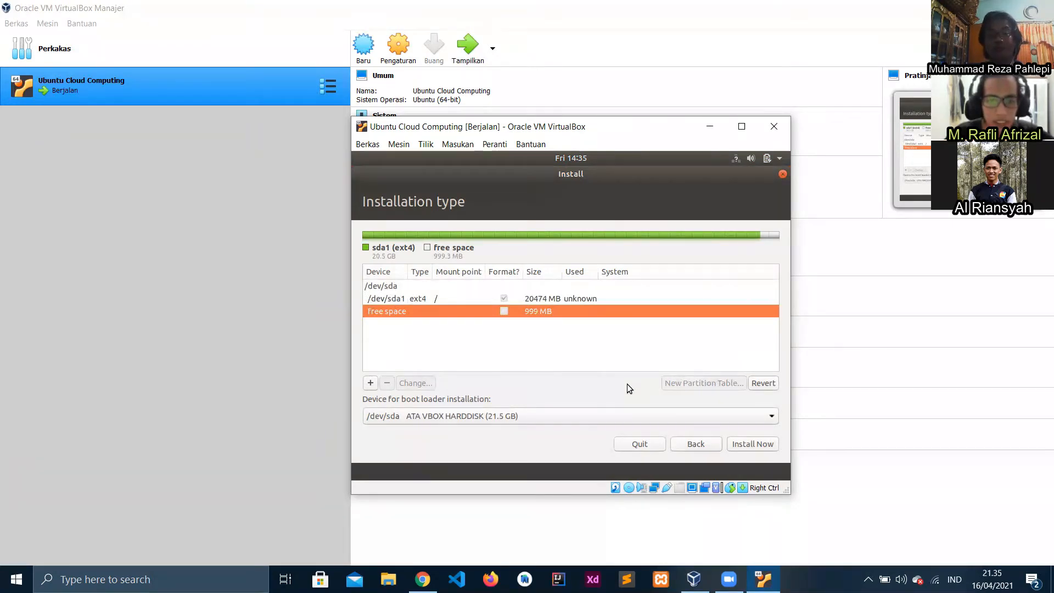
left_click(371, 383)
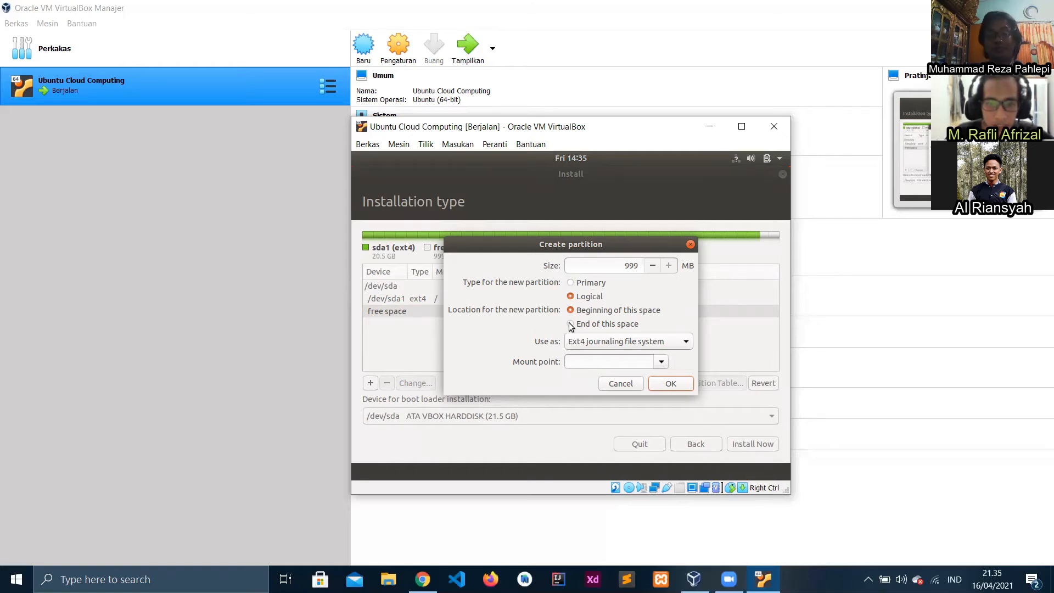
Make the new 999 MB partition a swap area and create it
left_click(598, 344)
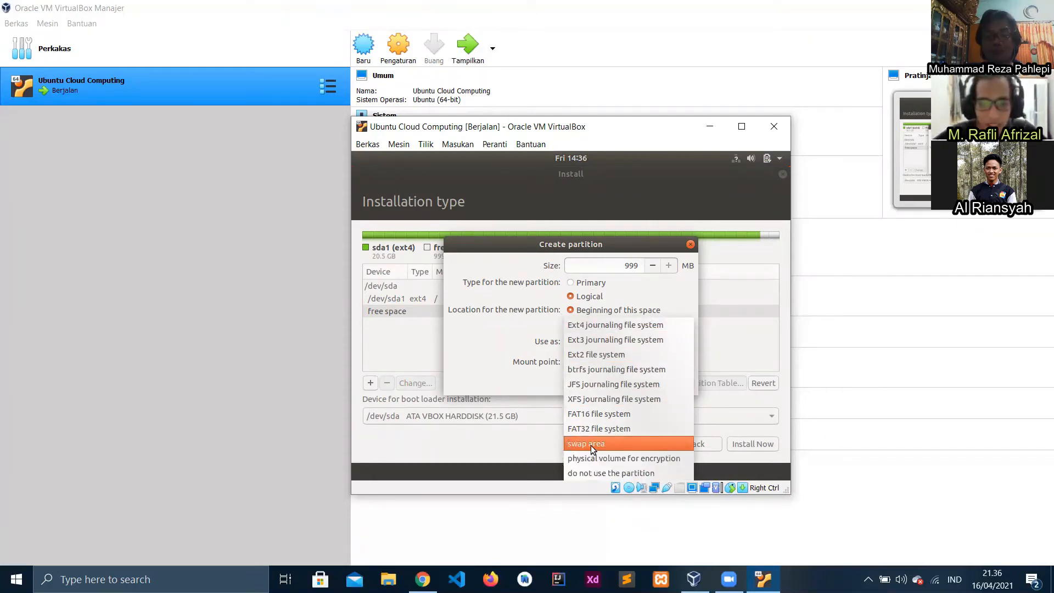
left_click(591, 443)
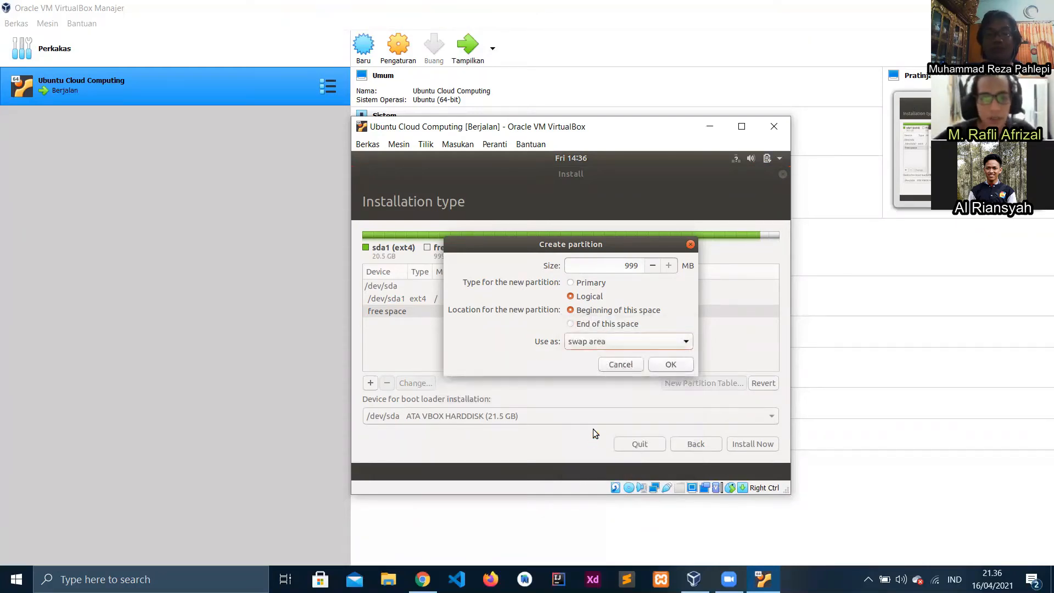
left_click(654, 366)
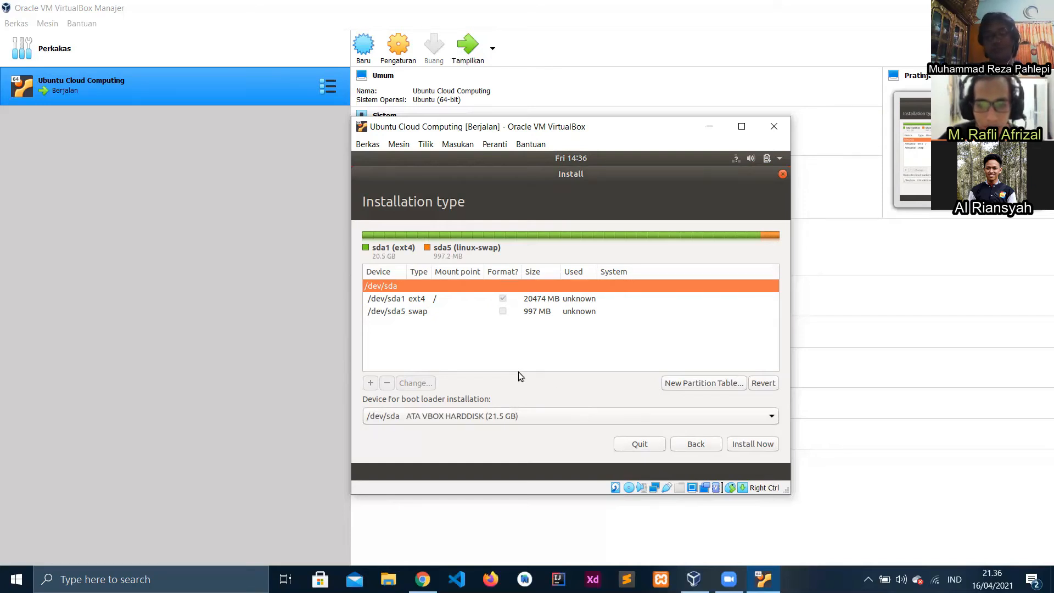
Begin installing with the new layout and confirm writing the partition changes to disk
left_click(741, 443)
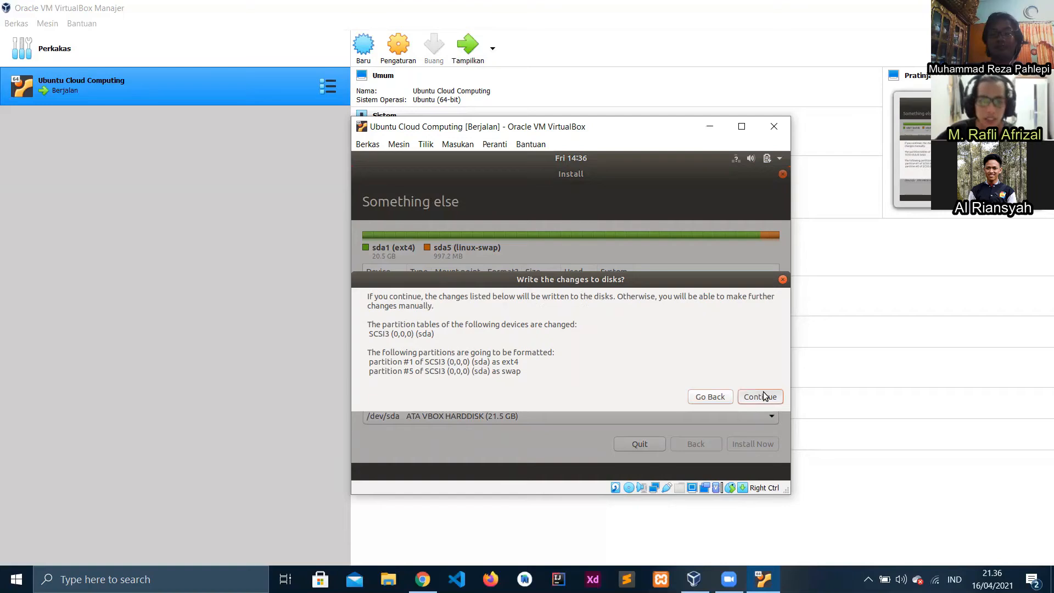
left_click(770, 398)
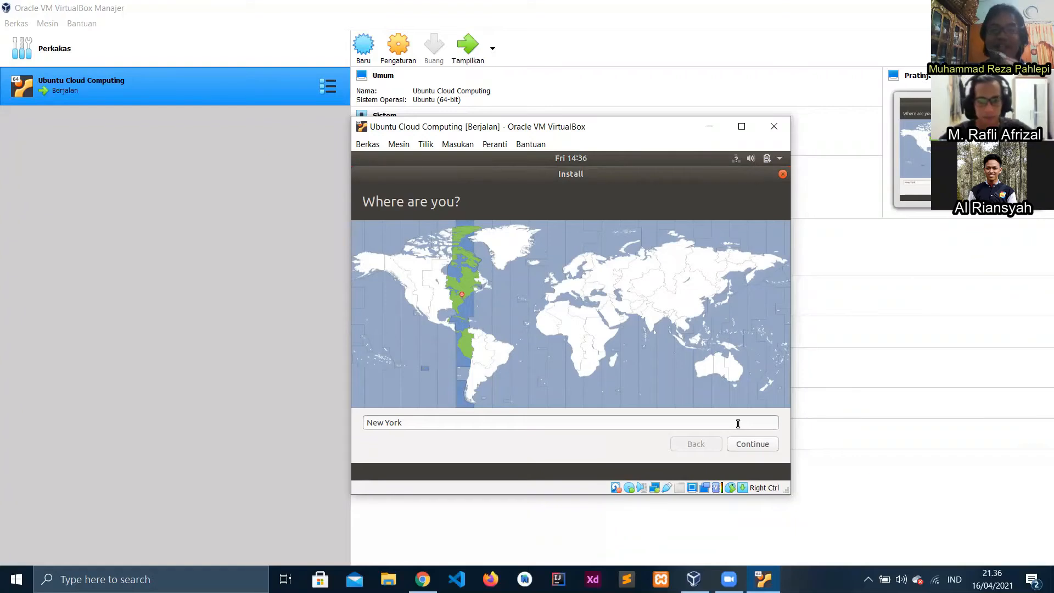
Replace the New York location with Jakarta as the time zone and continue
triple_click(470, 421)
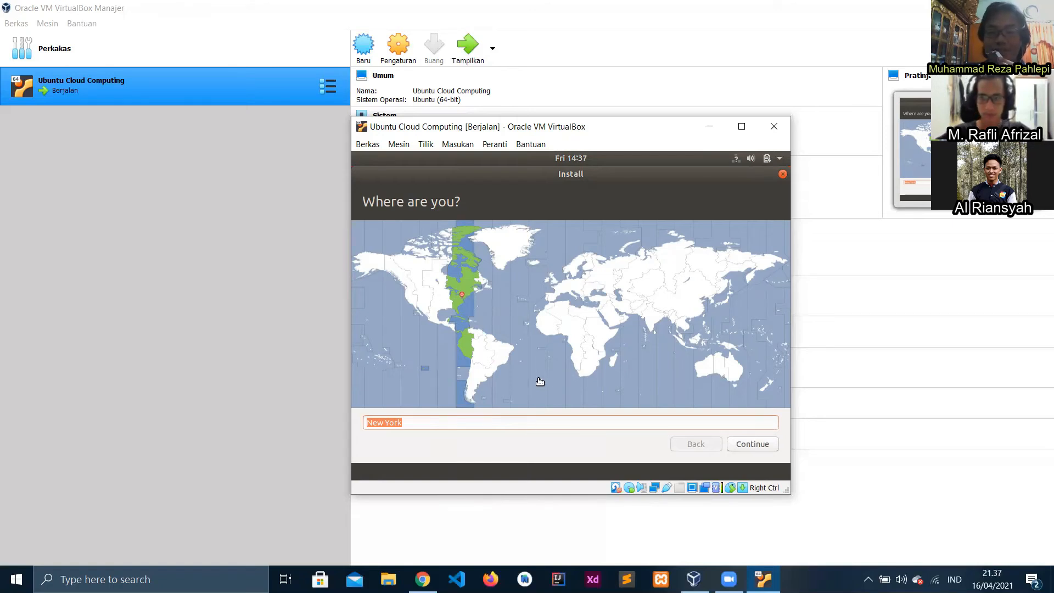
left_click(685, 347)
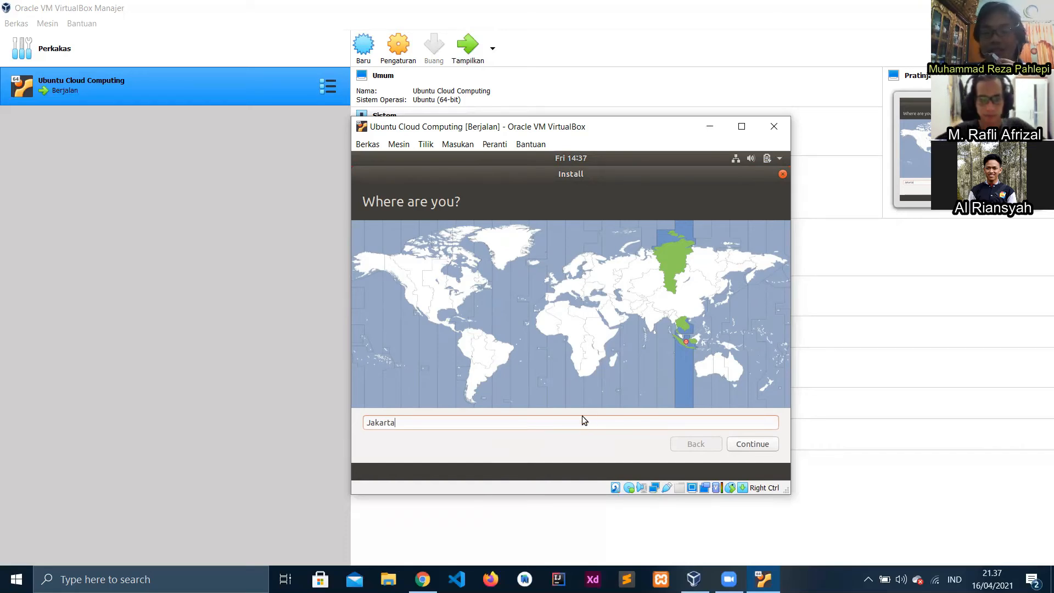
left_click(585, 530)
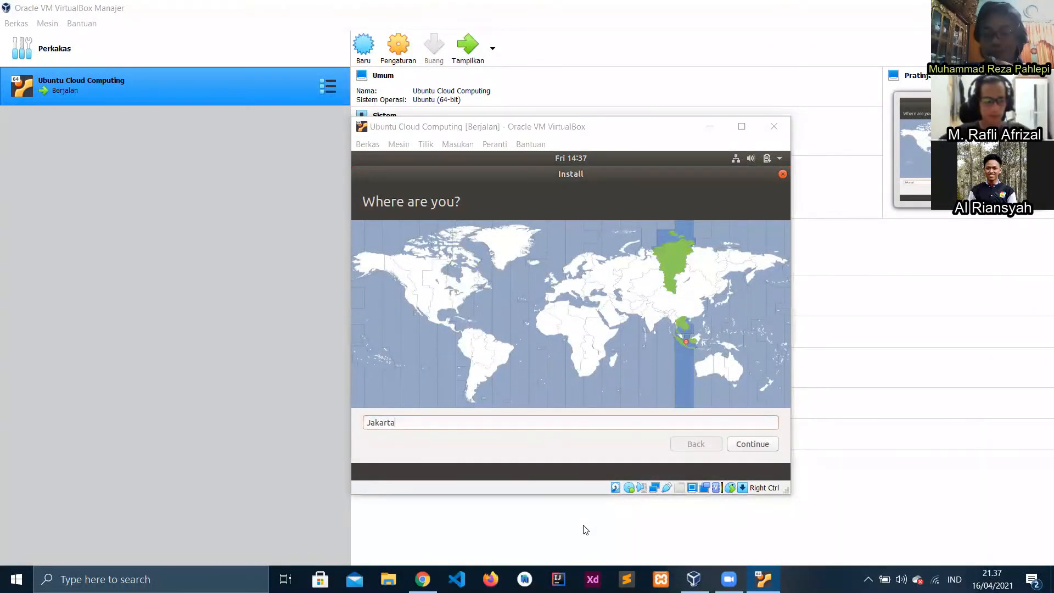
left_click(587, 456)
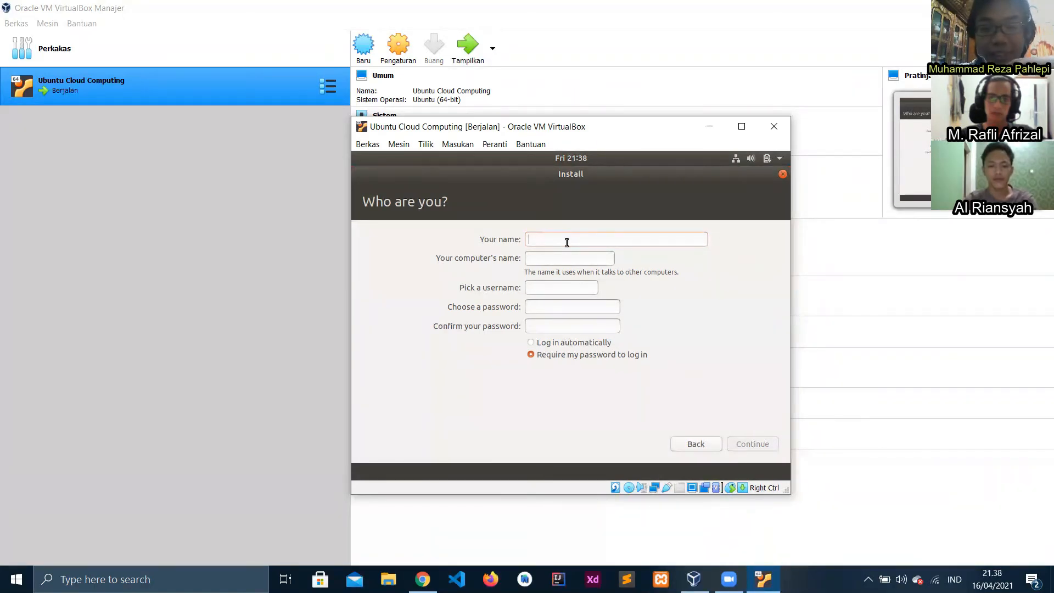
Enter the user's full name so the computer name and username fill in automatically
type("Own Cloud")
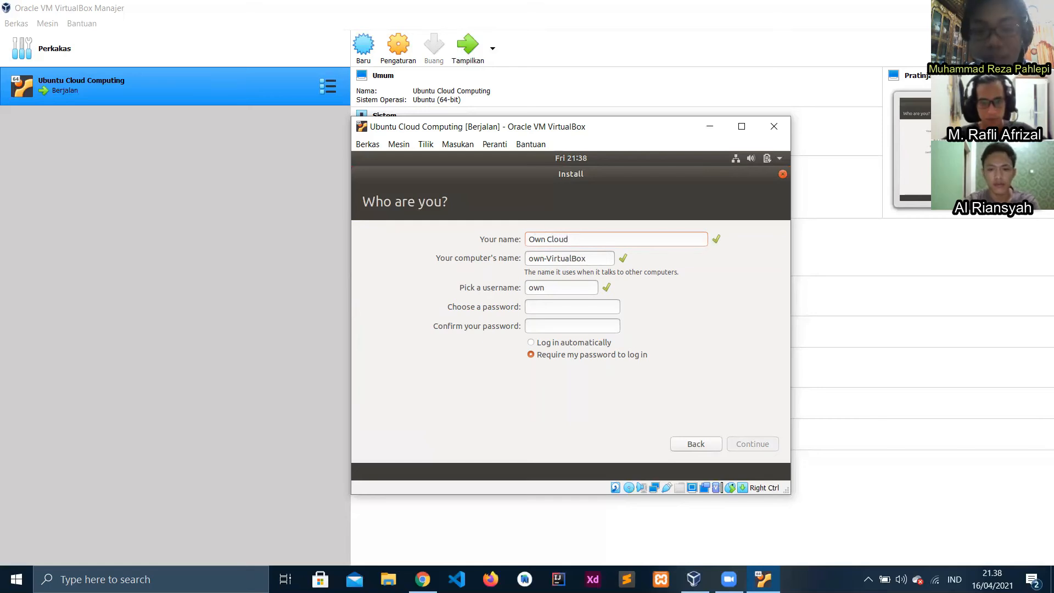
Enter and confirm the account password, and choose Log in automatically
left_click(566, 307)
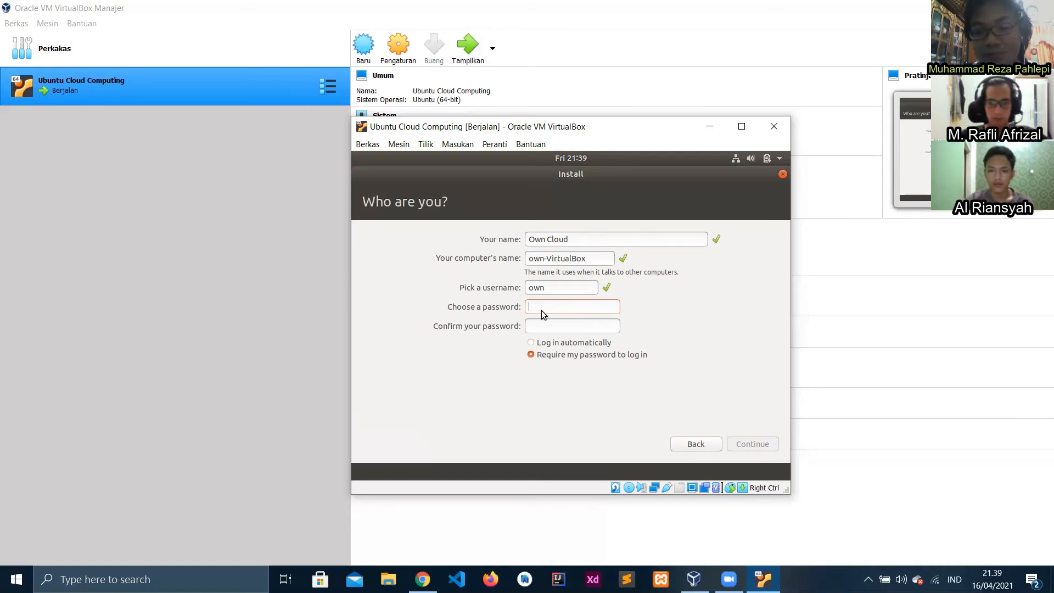
type("owncloud1")
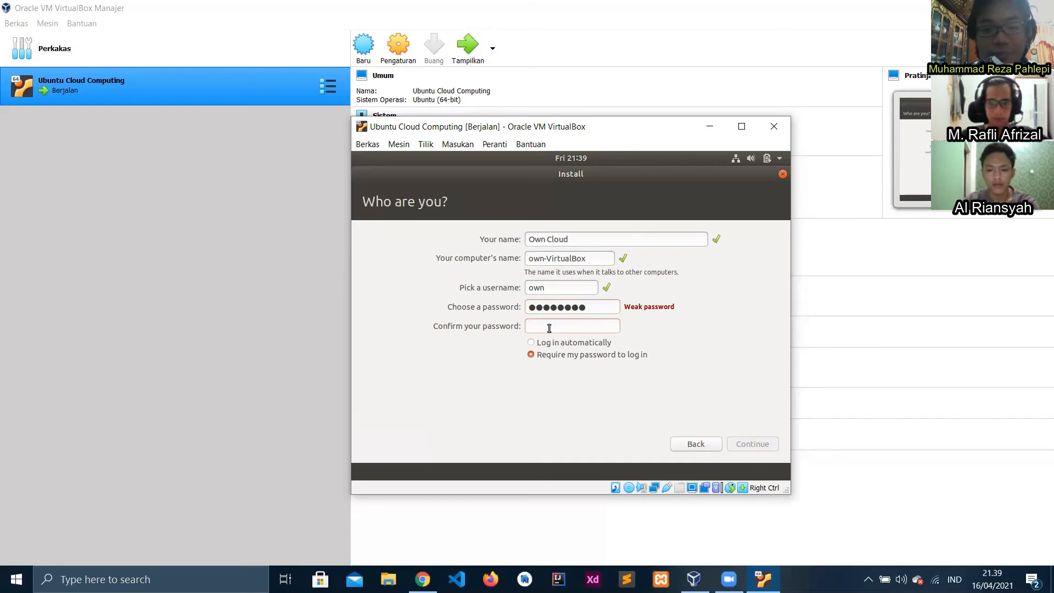
type("ownc")
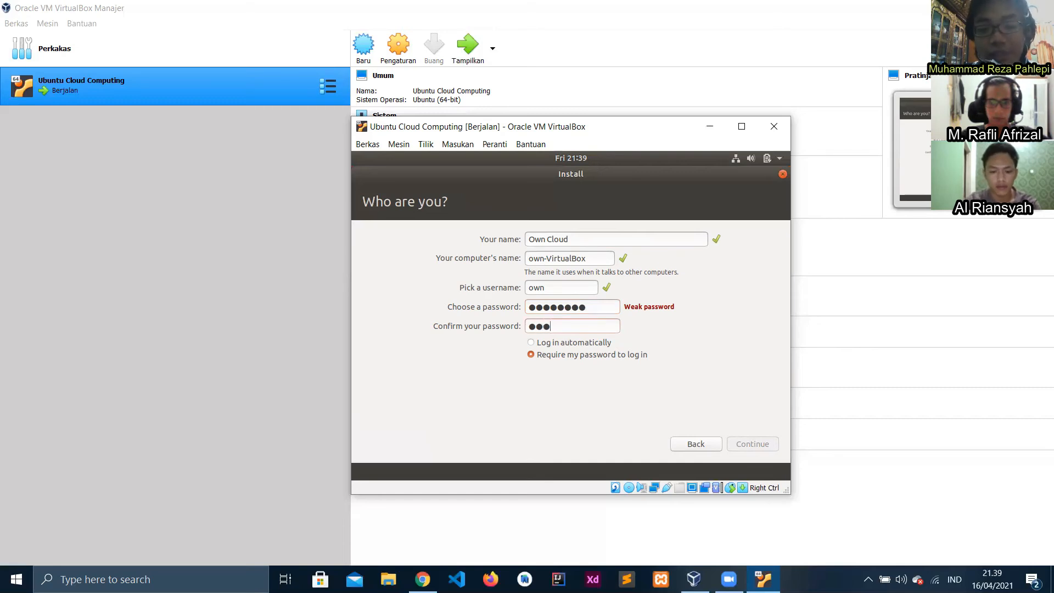
type("loud")
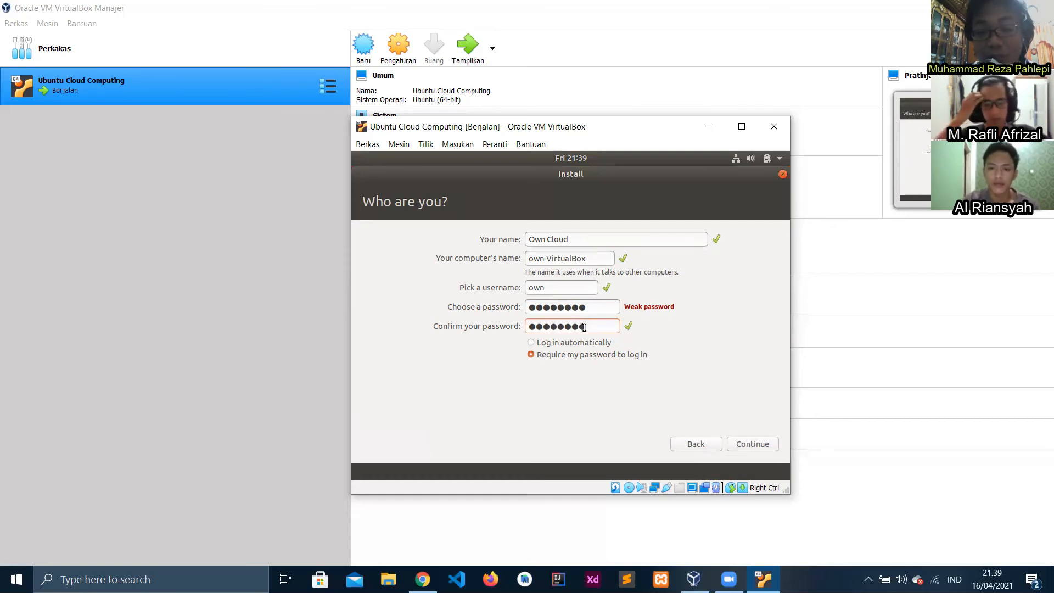
left_click(560, 347)
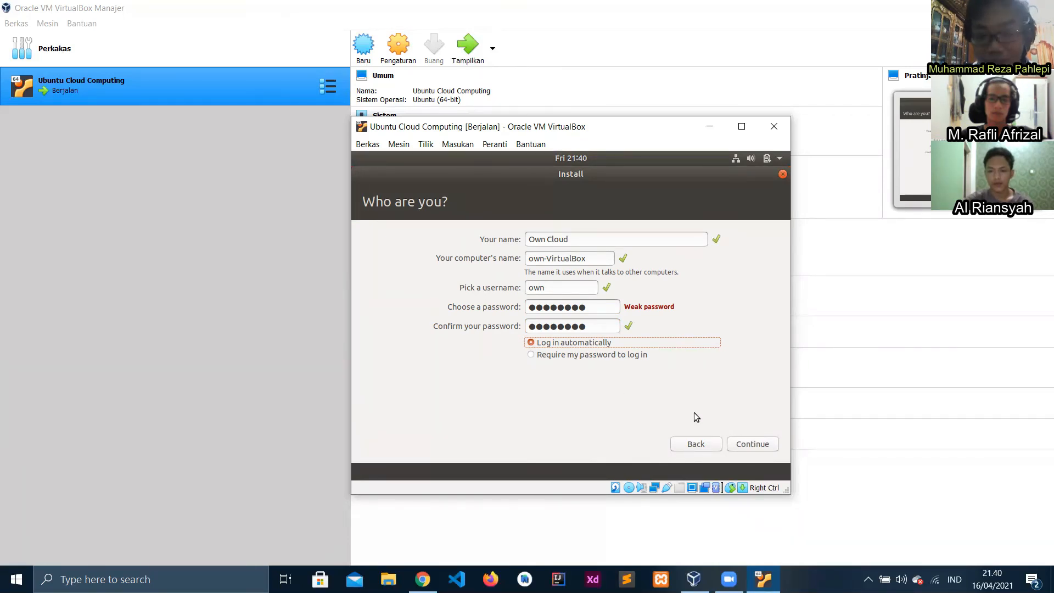
Submit the account details, let installation finish, then switch to Chrome's Zoom page
left_click(758, 447)
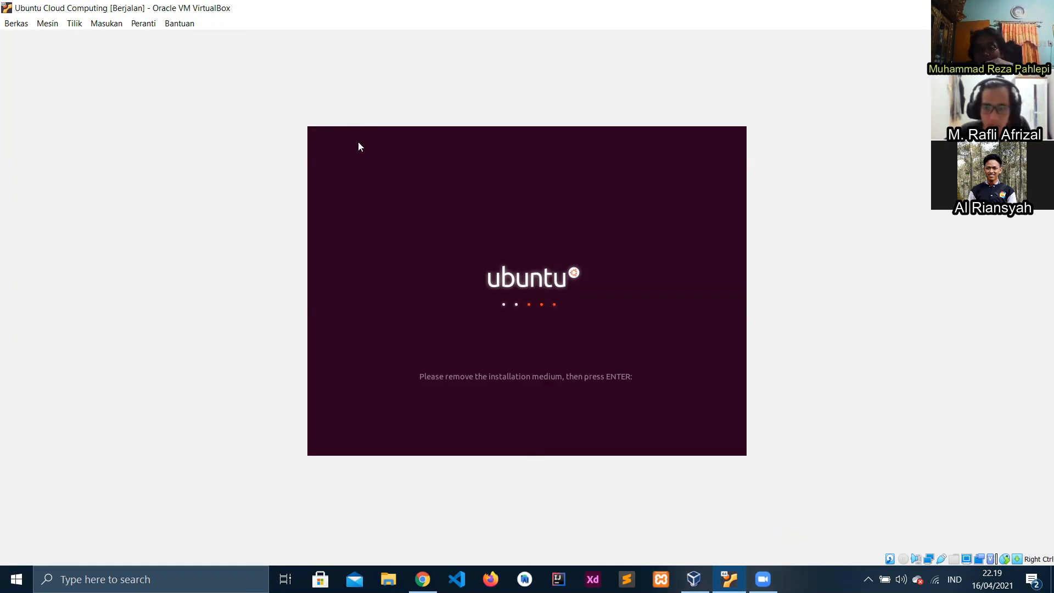
key("alt+Tab")
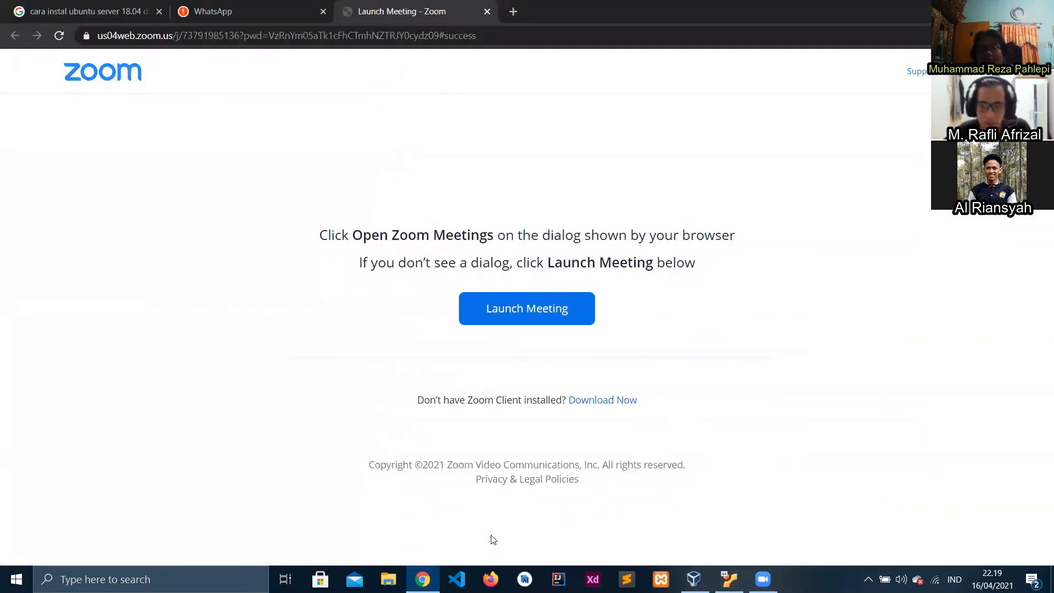
Switch from Chrome's Zoom page back to the VirtualBox window
key("alt+Tab")
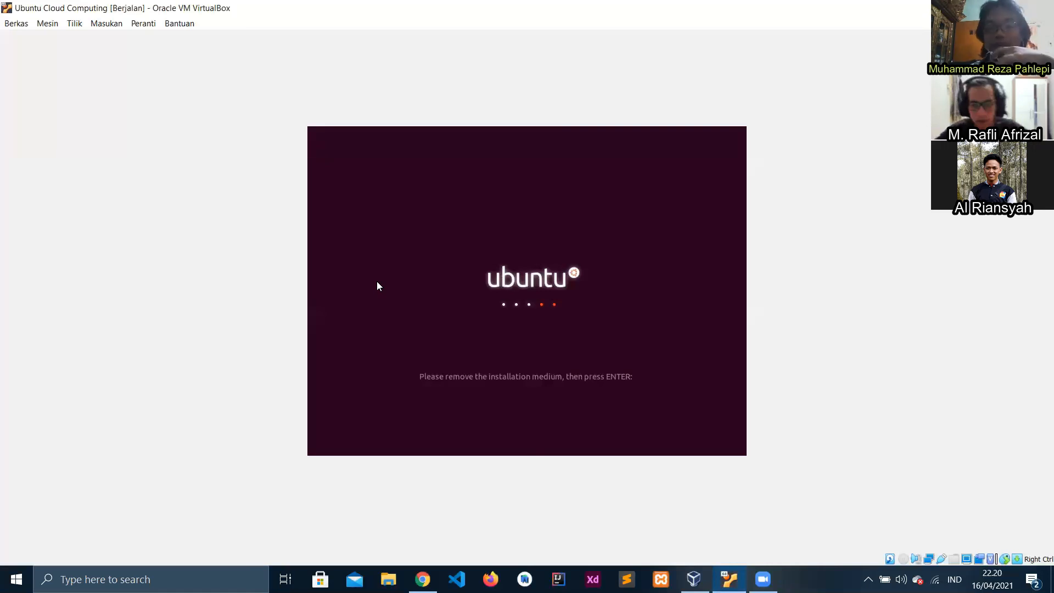
Confirm the remove-installation-medium prompt to reboot the Ubuntu VM
key("Return")
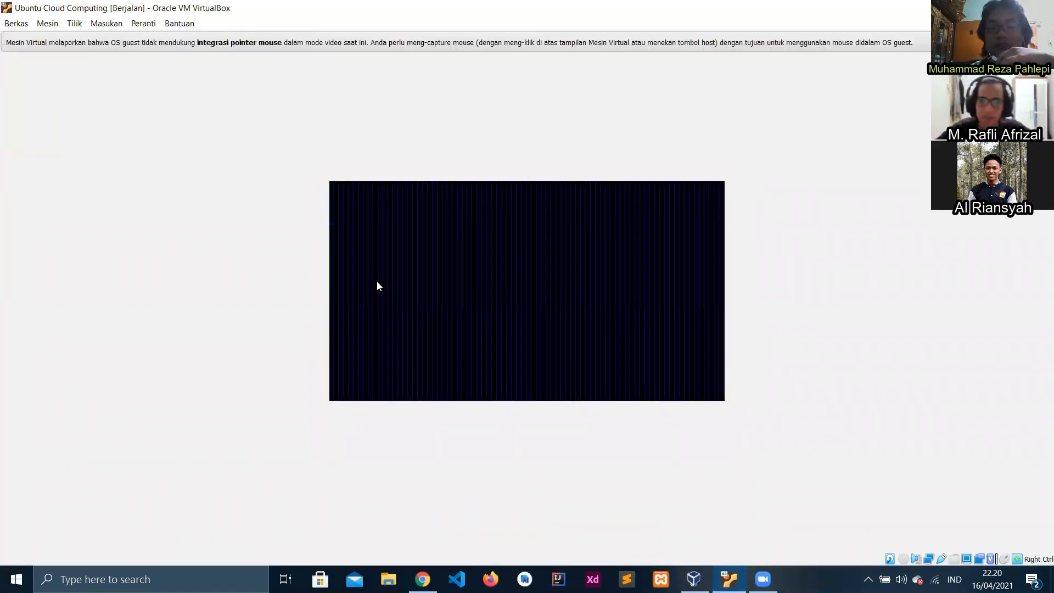